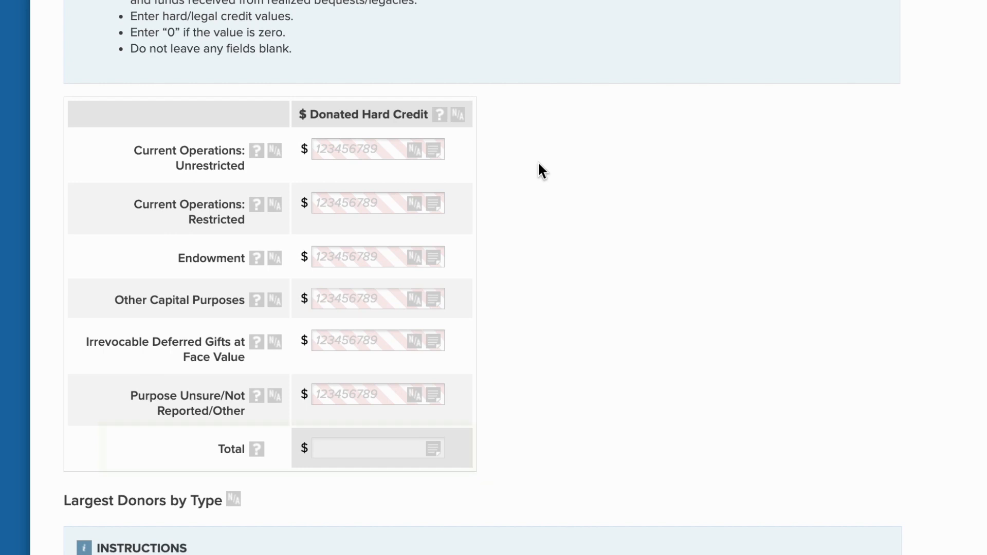
Look through the donated hard credit and Largest Donors by Type sections of the giving data page
scroll(520, 201, down, 10)
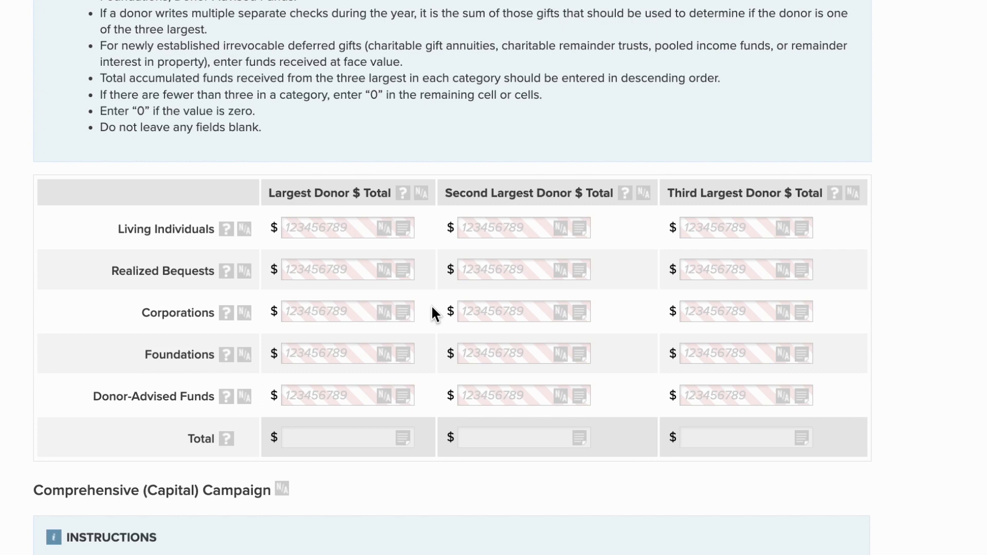
scroll(432, 309, down, 5)
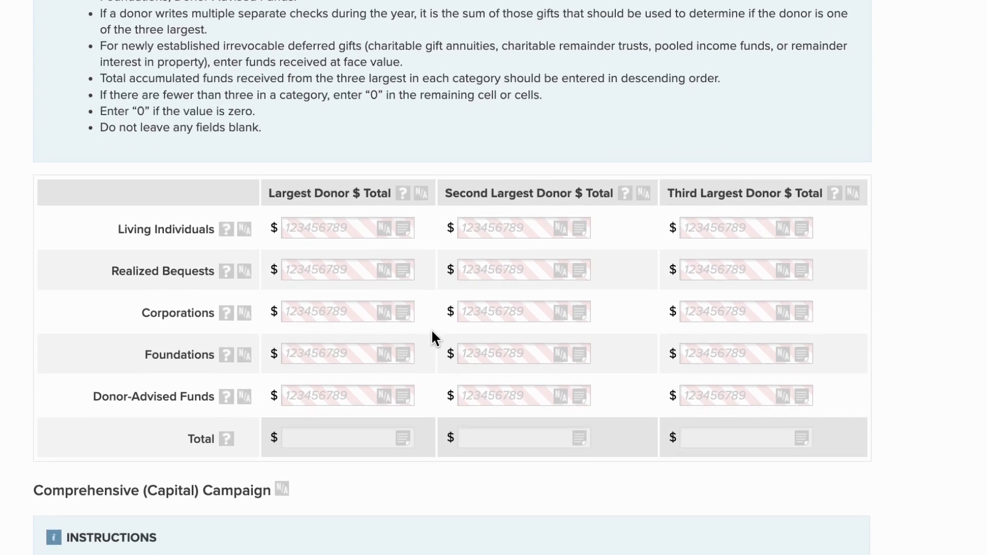
scroll(432, 367, down, 2)
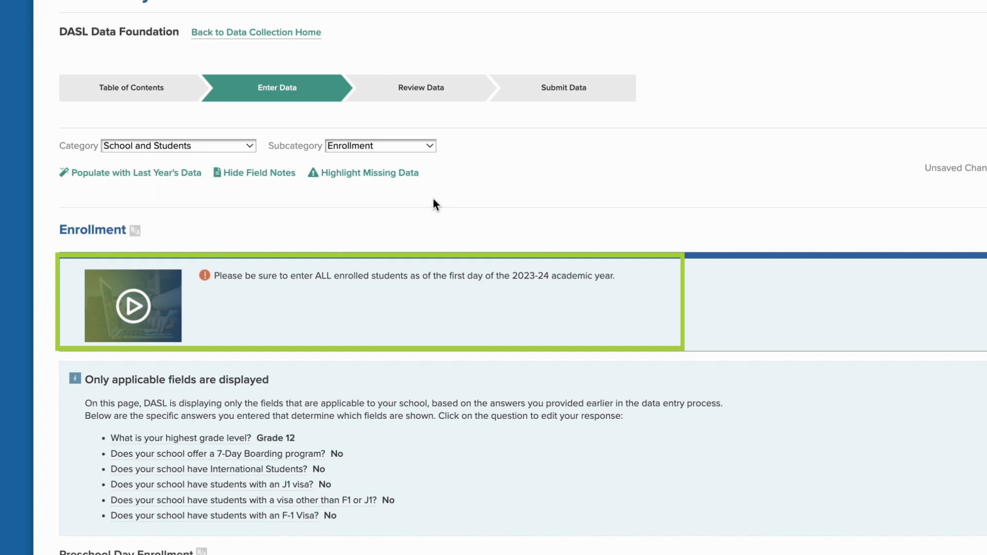
Examine the Enrollment page's instructions, preschool, grade, part-time, other information and total enrollment tables, including the yellow-highlighted fields
scroll(433, 200, down, 8)
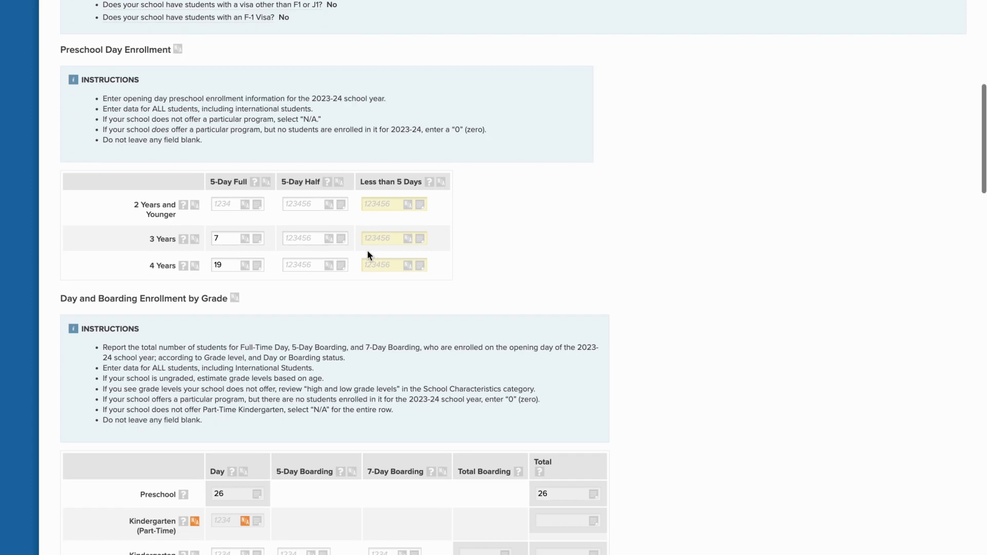
scroll(367, 250, down, 12)
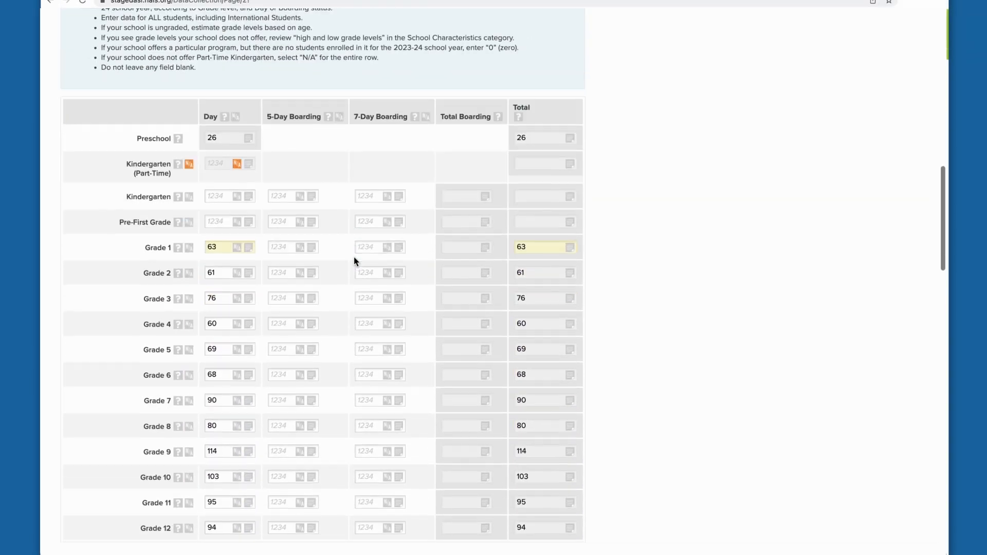
scroll(354, 262, down, 20)
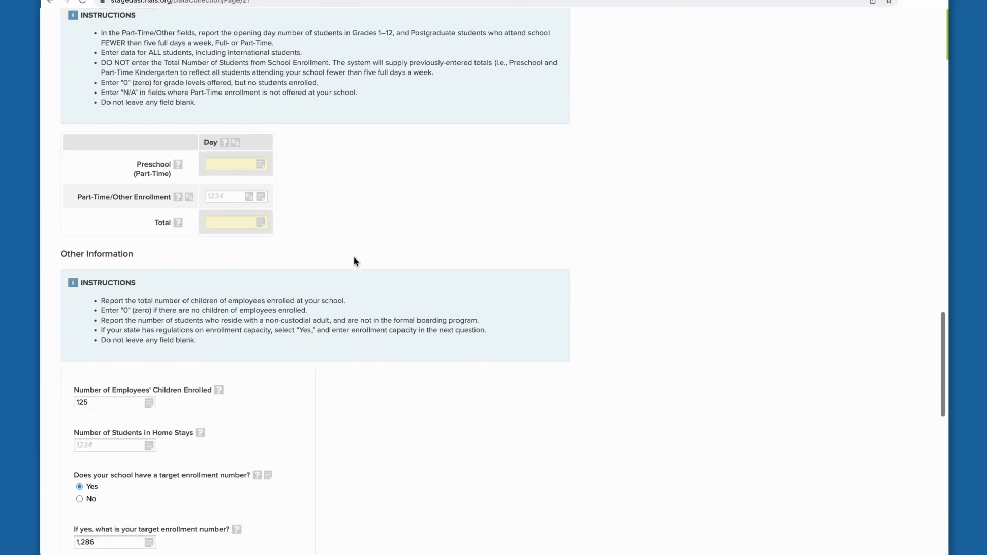
scroll(354, 257, down, 5)
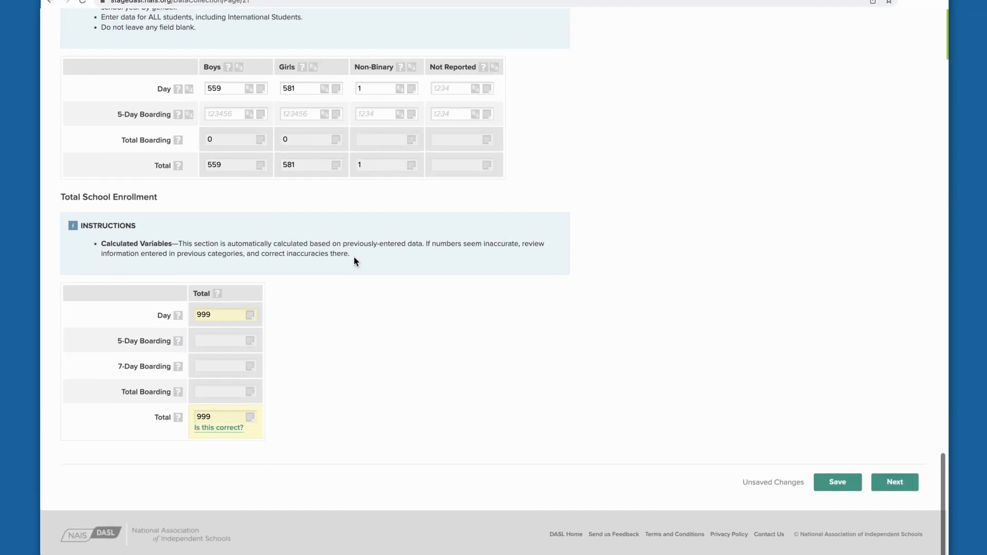
scroll(353, 257, up, 3)
scroll(354, 256, up, 20)
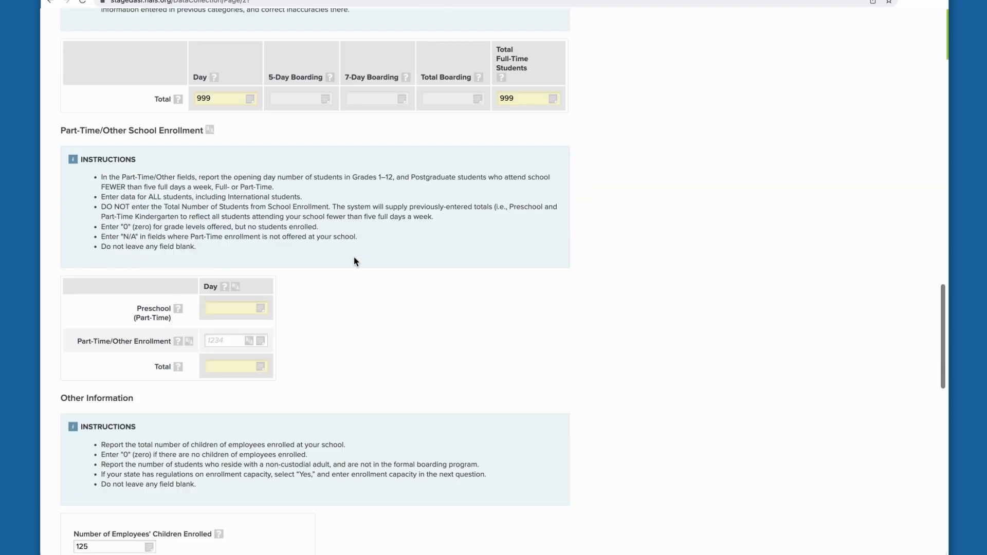
scroll(353, 257, up, 8)
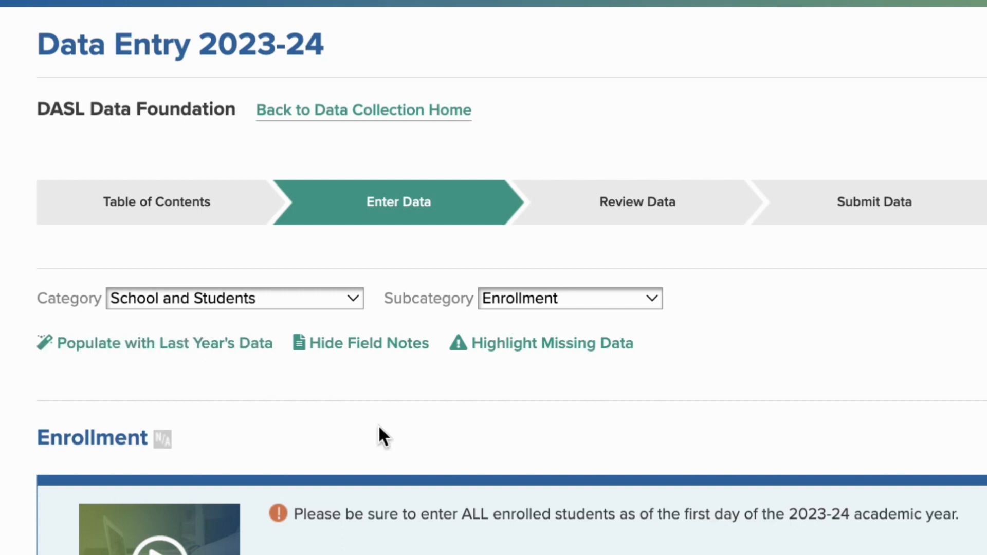
Add the note "No longer accepting less than 5 days" to the 2 Years and Younger, Less than 5 Days preschool field
scroll(441, 448, down, 12)
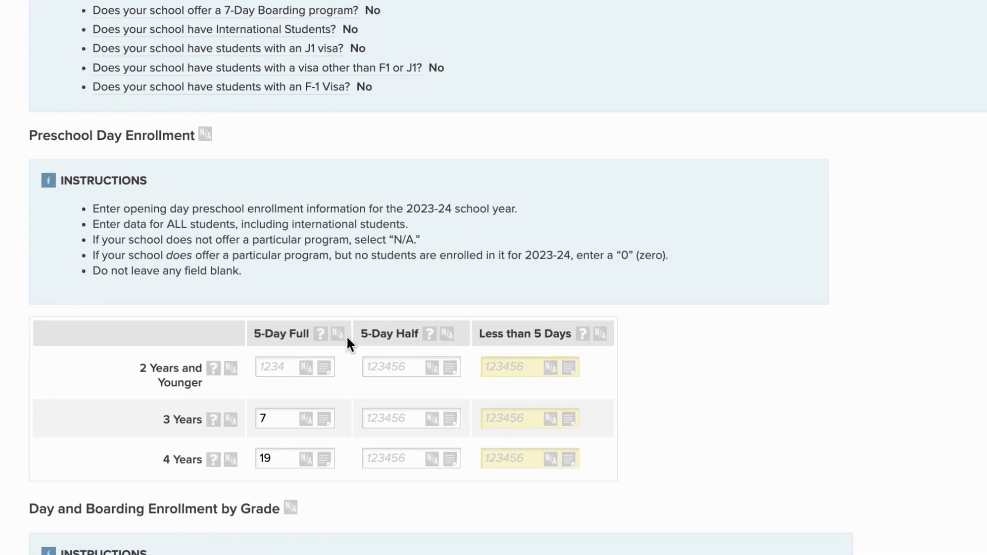
scroll(347, 334, down, 2)
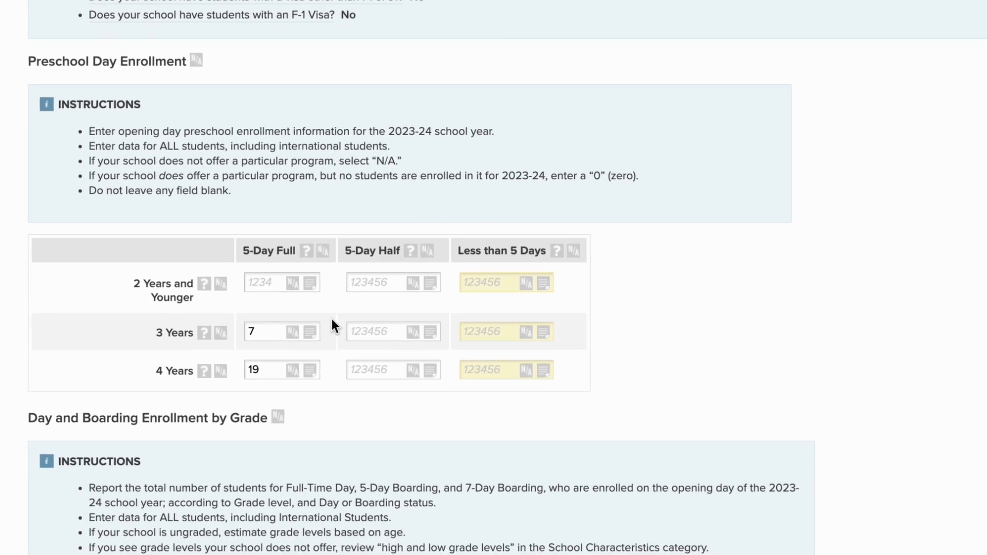
mouse_move(570, 370)
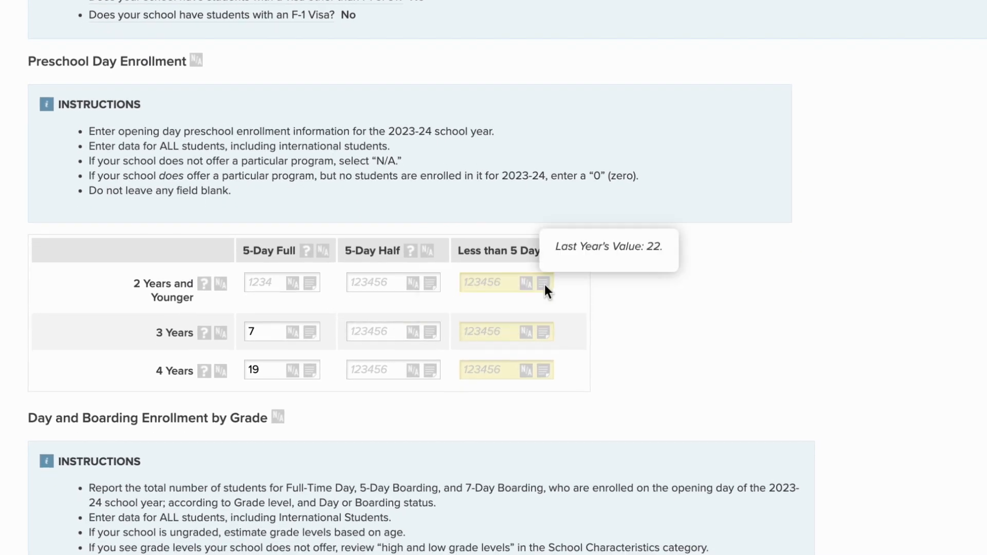
click(545, 286)
click(619, 187)
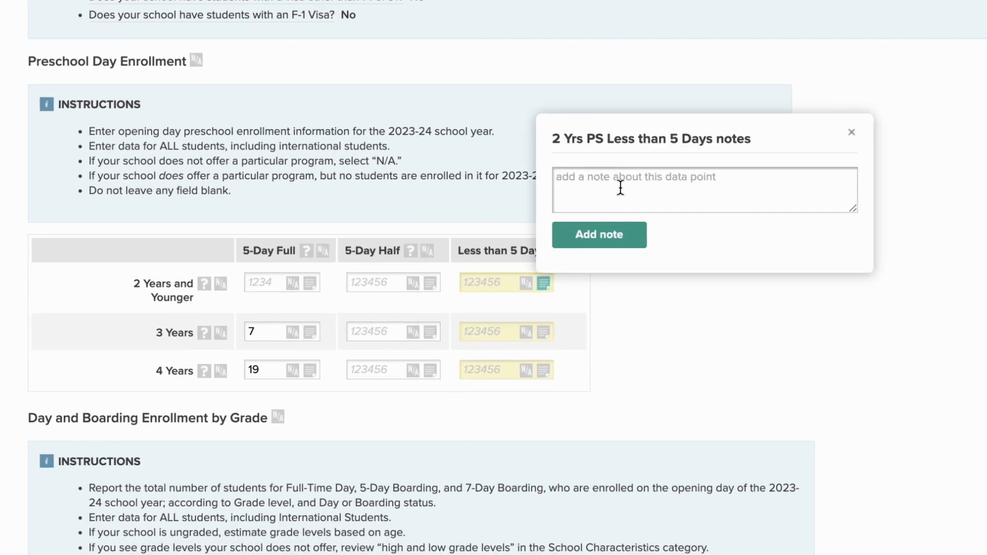
text(No longer)
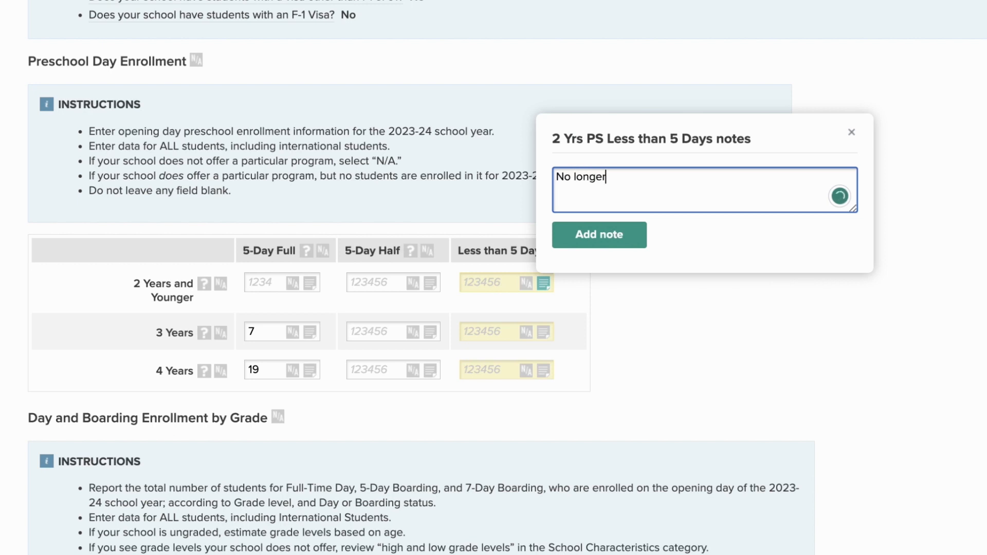
text( accepting less than )
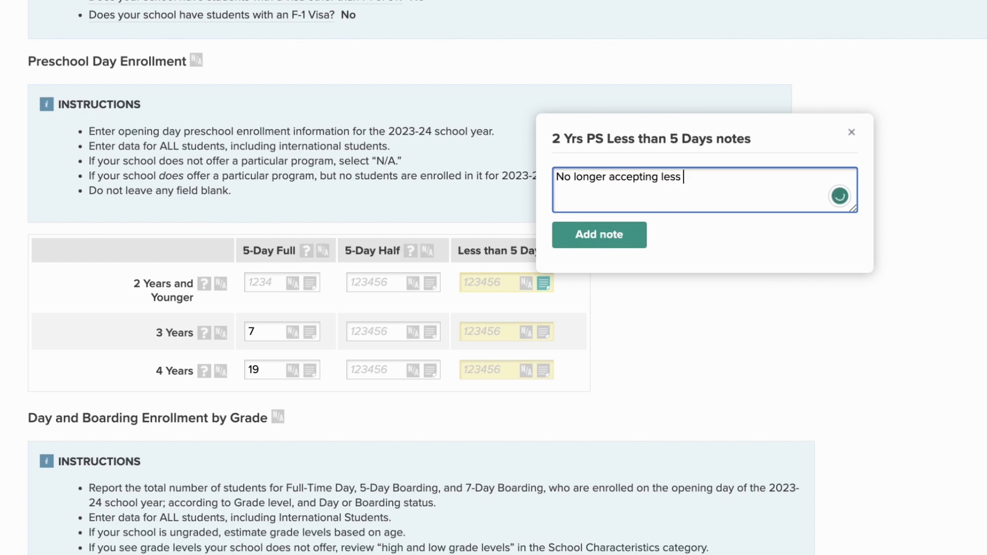
text(5 days)
click(618, 248)
Highlight the missing data on the Enrollment page and view the Preschool Day Enrollment table
scroll(713, 276, up, 10)
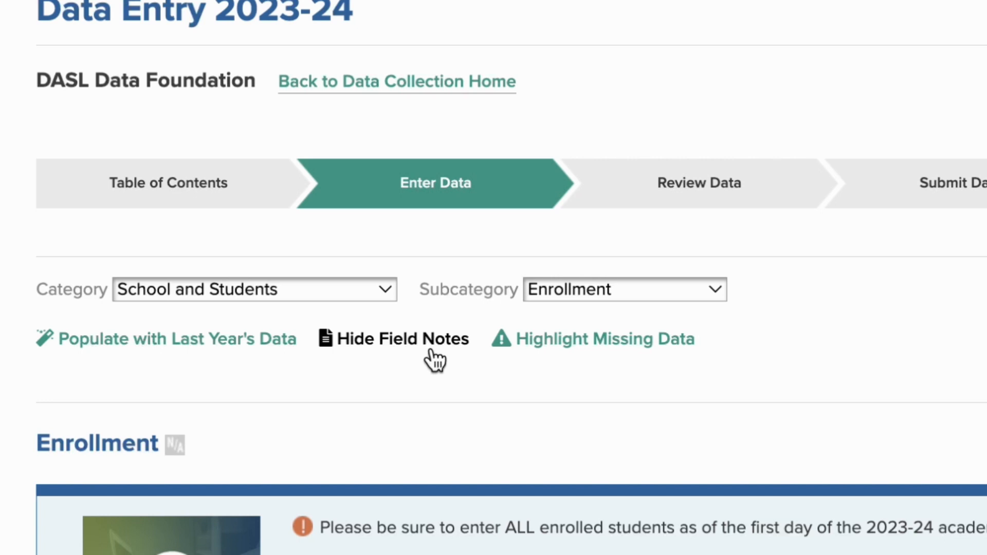
click(583, 354)
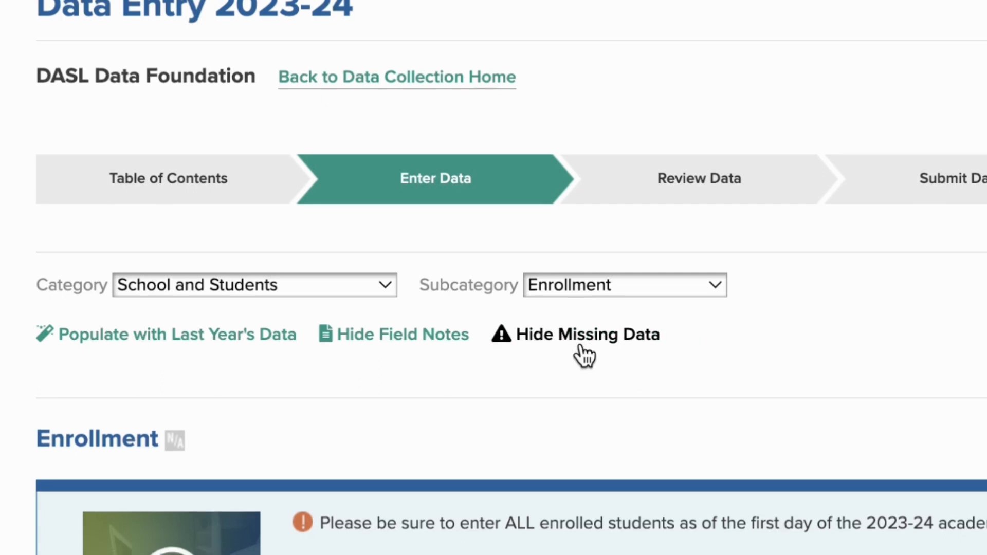
scroll(514, 334, down, 15)
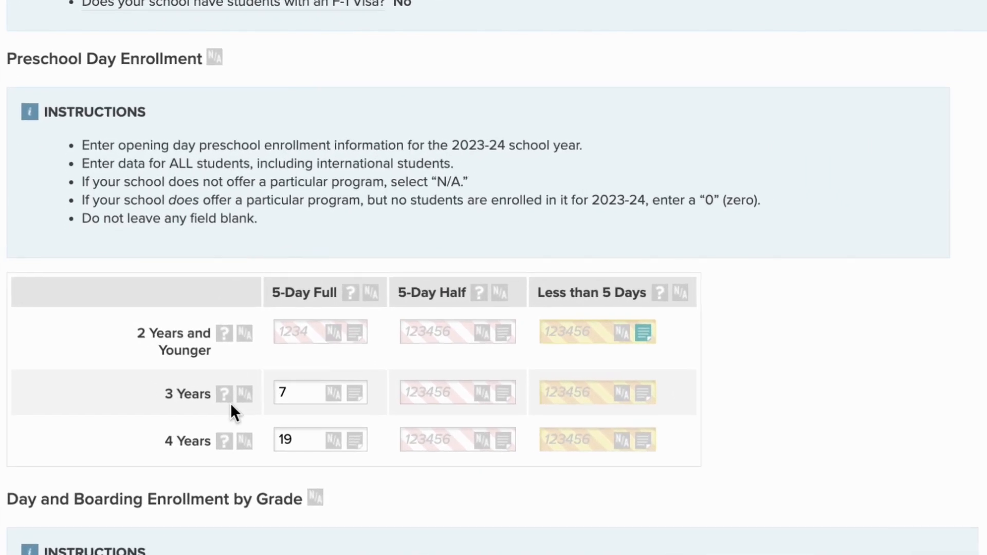
Mark the 2 Years and Younger 5-Day Full field and the whole Less than 5 Days column as N/A, and save the page
mouse_move(223, 395)
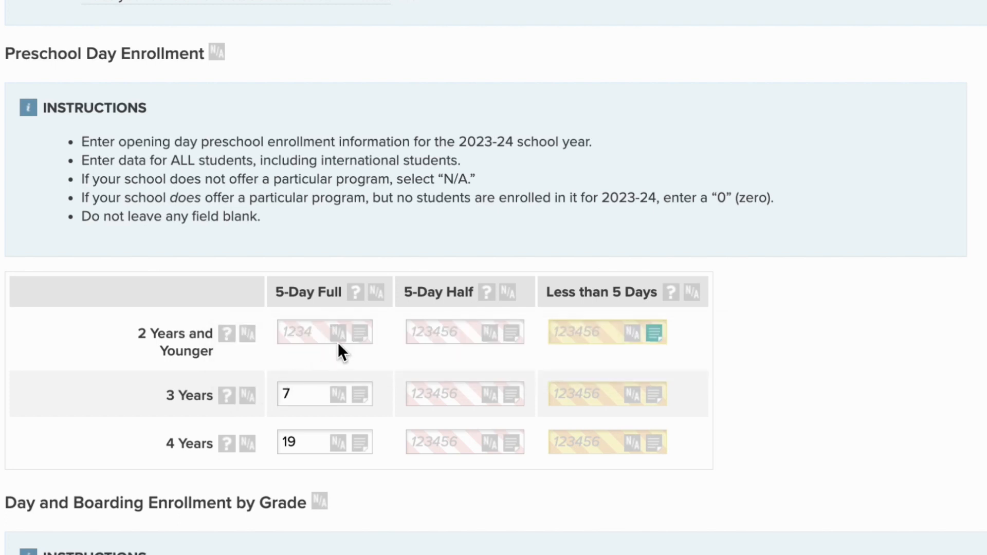
click(339, 334)
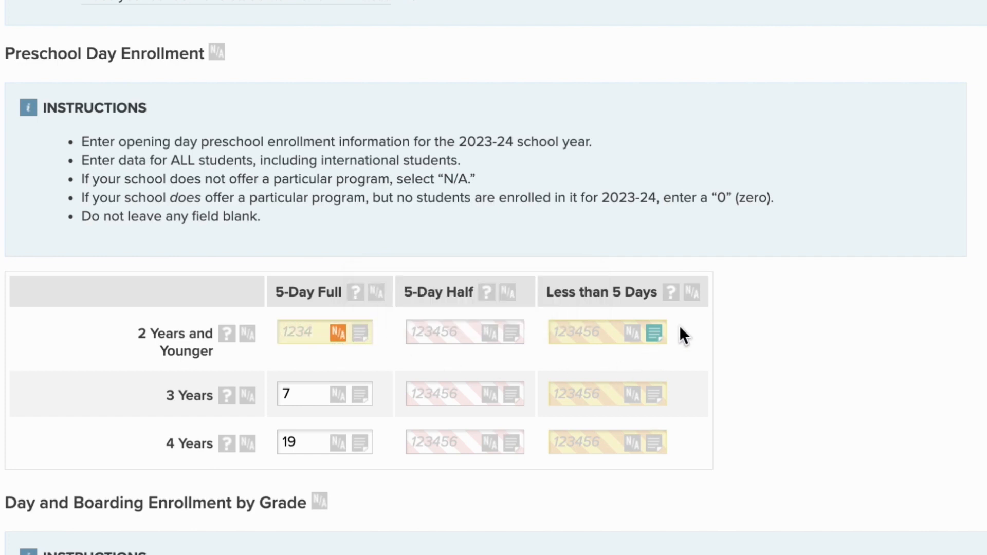
click(689, 294)
click(694, 395)
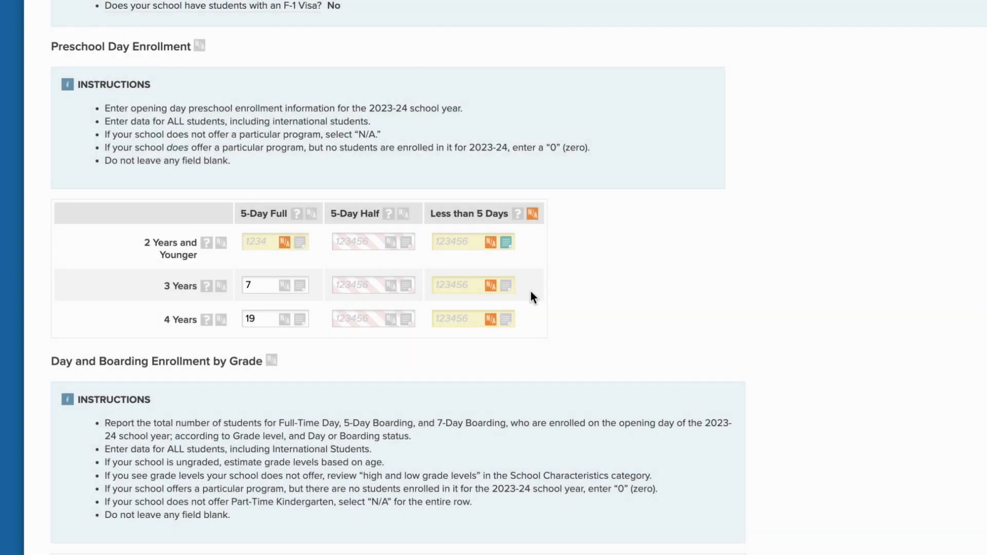
scroll(531, 292, up, 10)
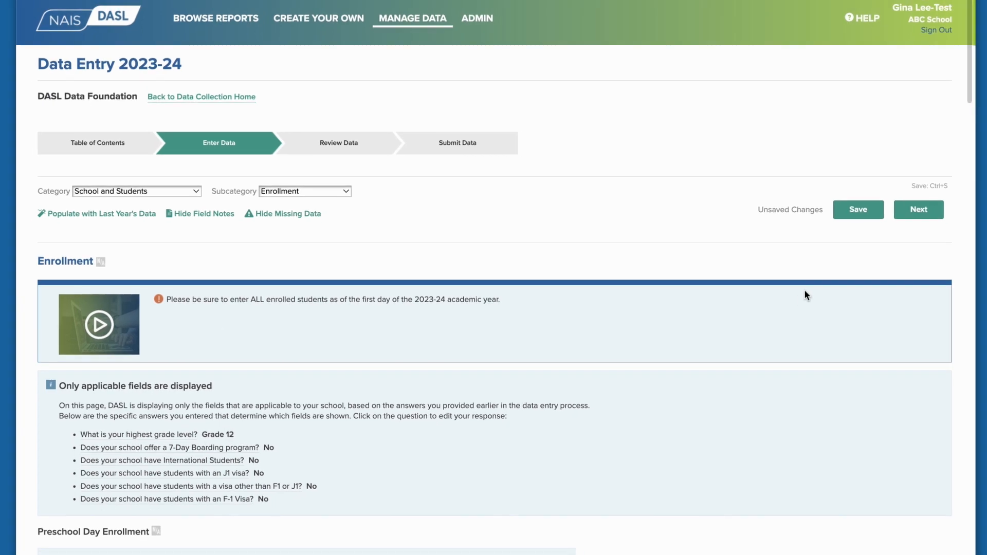
click(851, 220)
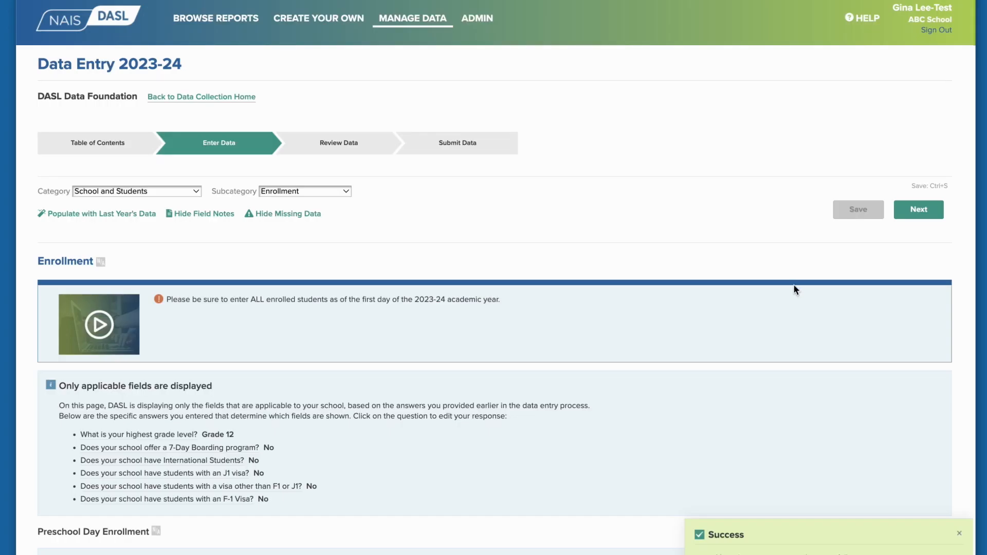
Set Grade 1 5-Day Boarding enrollment to 57 and save the page to recalculate the totals
scroll(784, 296, down, 10)
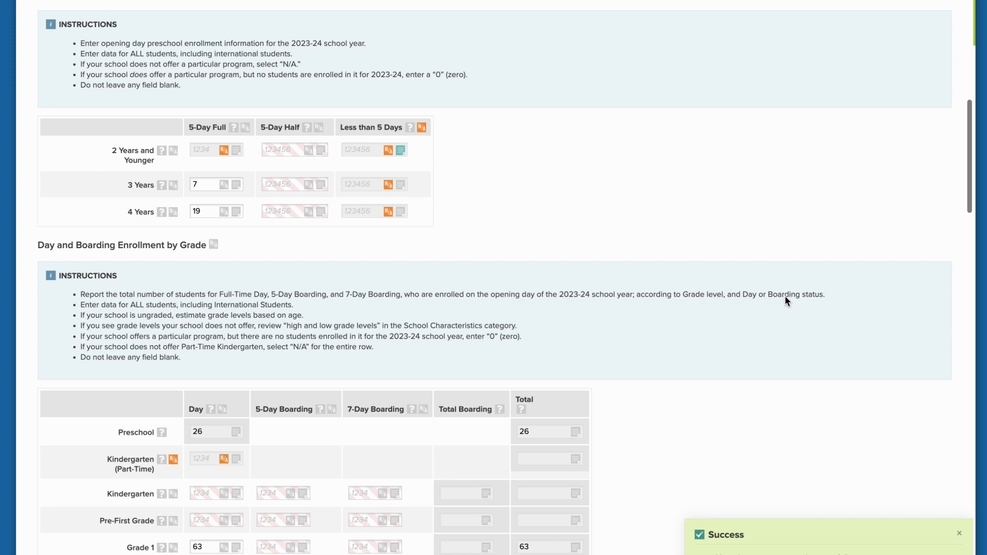
scroll(785, 301, down, 4)
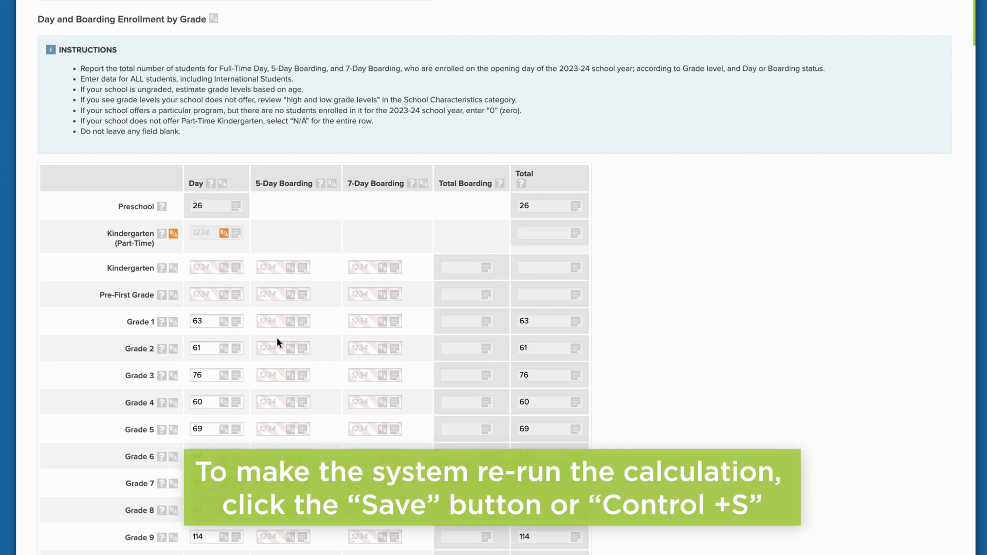
click(273, 325)
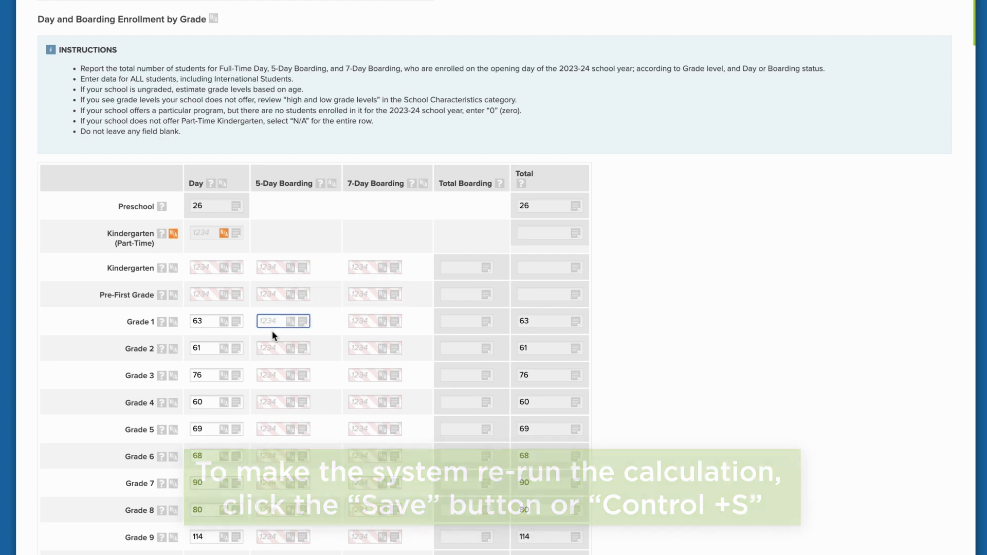
text(57)
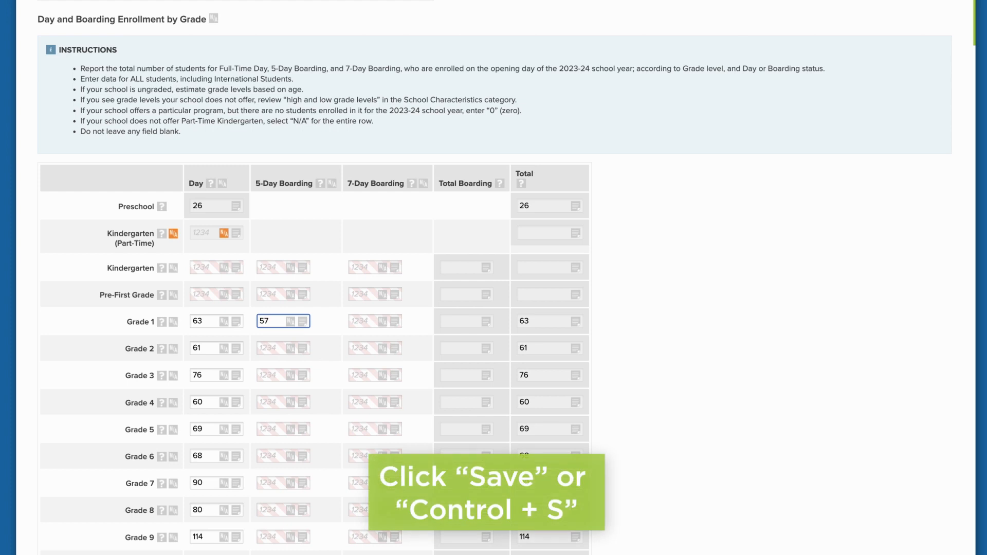
key(ctrl+s)
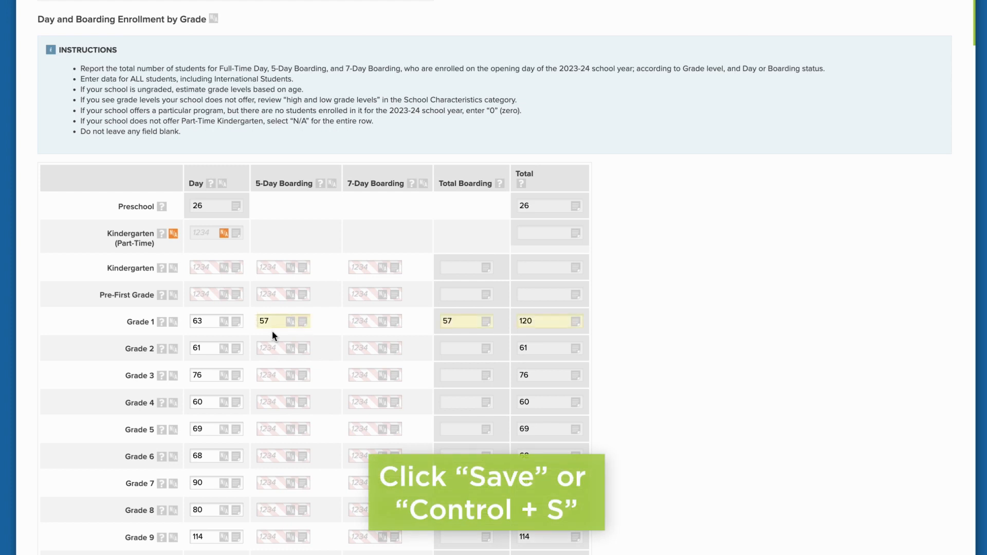
scroll(463, 315, up, 10)
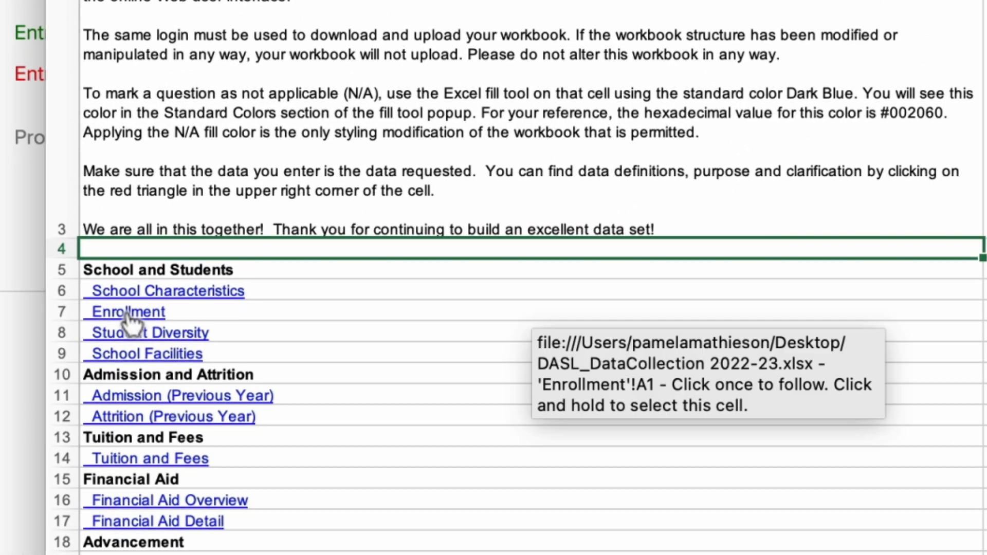
In the Excel data collection workbook, open the Enrollment sheet and set the Grade 1 Day enrollment to 63
click(126, 312)
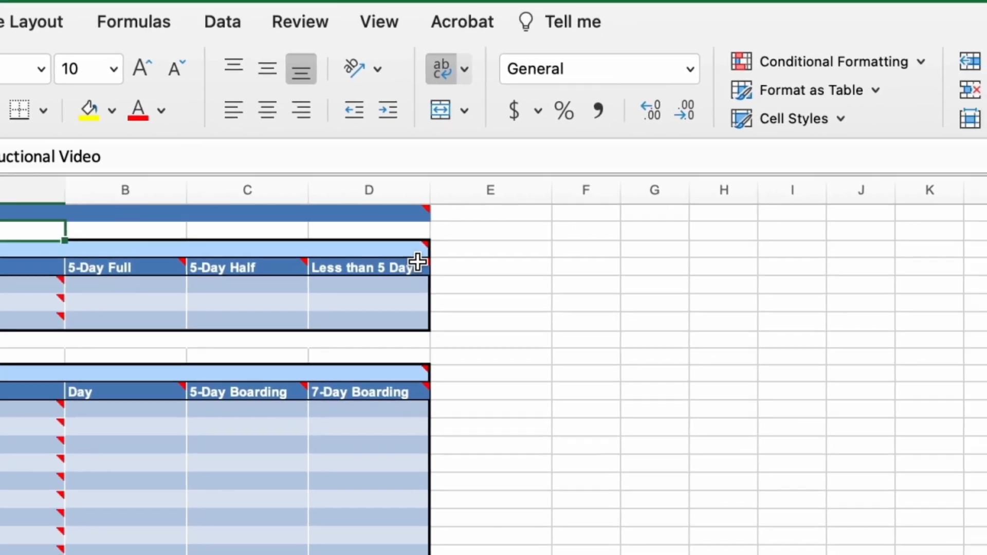
mouse_move(837, 226)
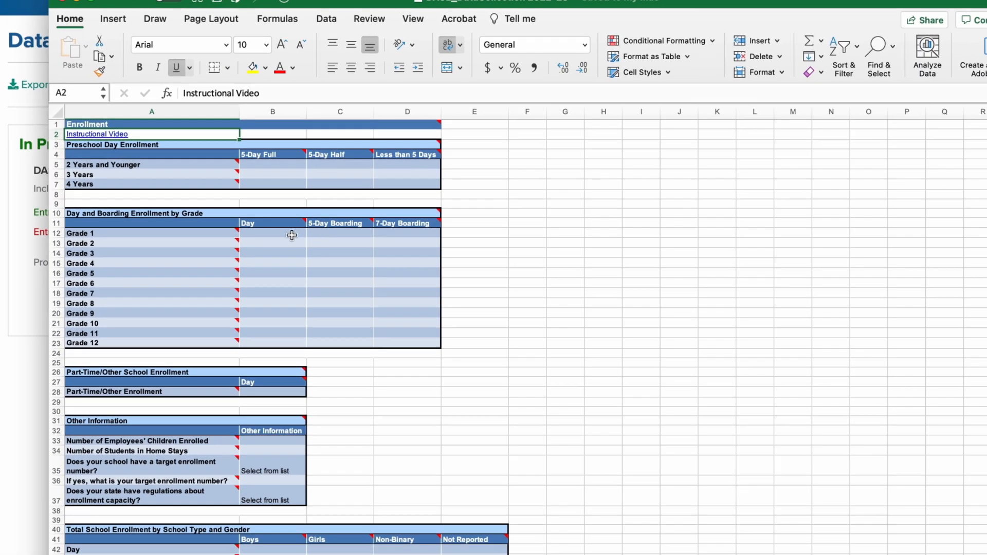
click(289, 234)
text(63)
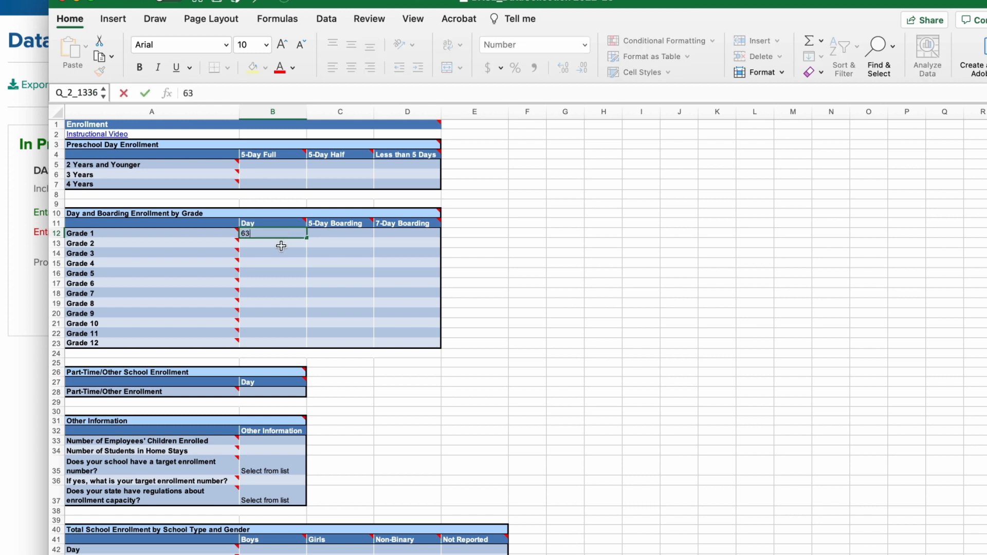
click(281, 244)
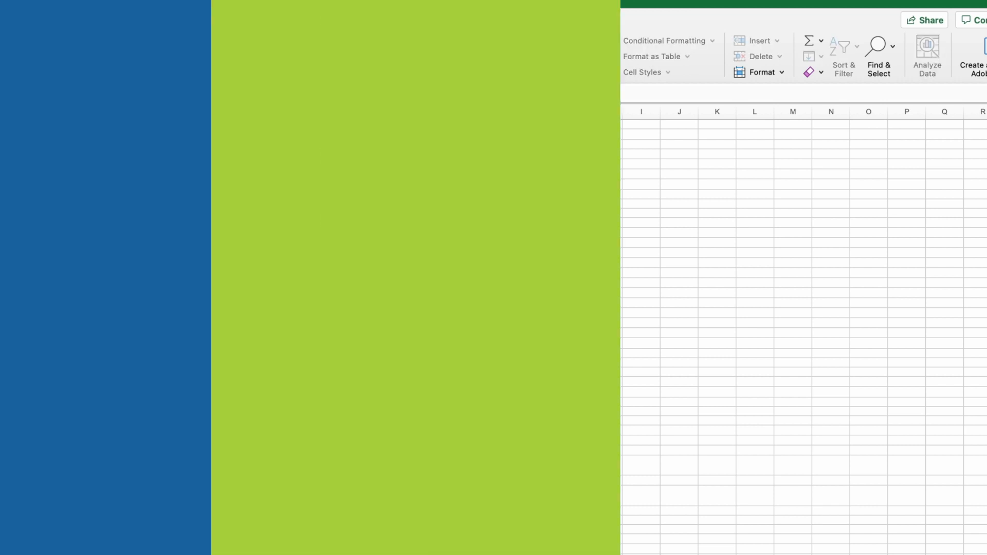